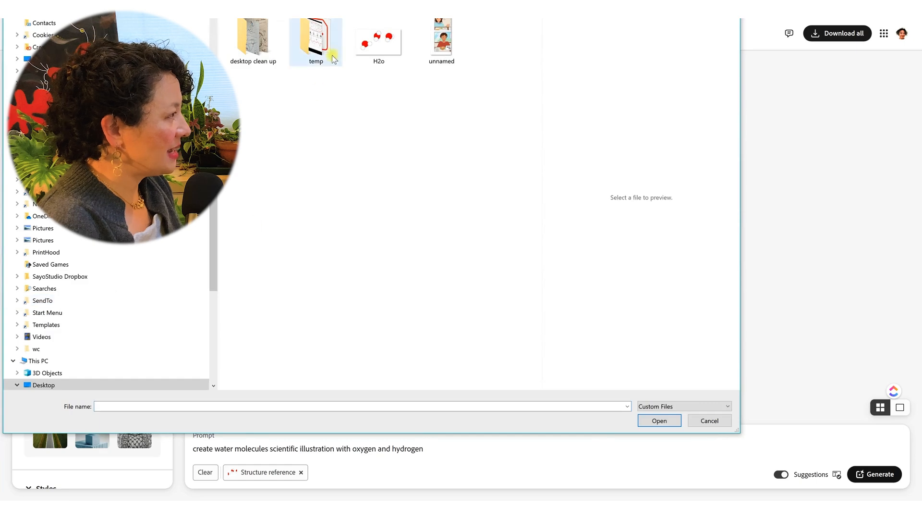
Step: Preview the H2o image in the file chooser and close the chooser without loading it
click(379, 40)
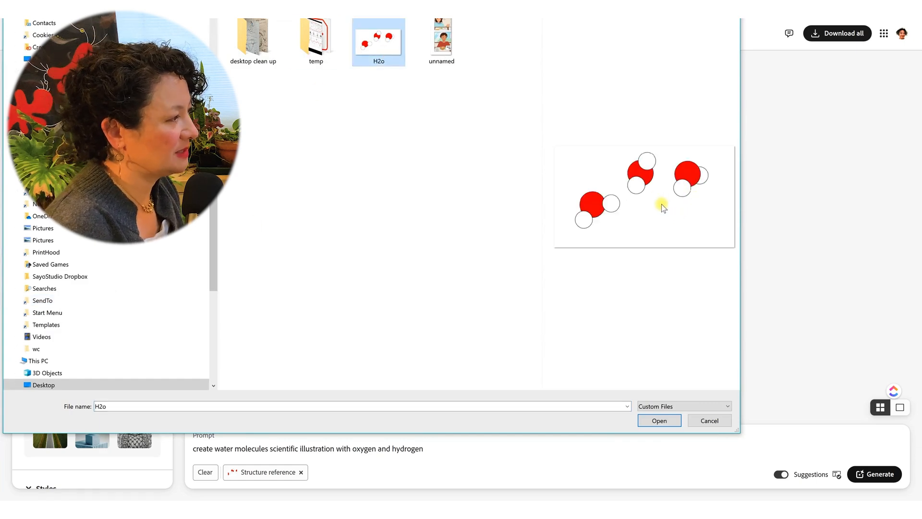
click(708, 420)
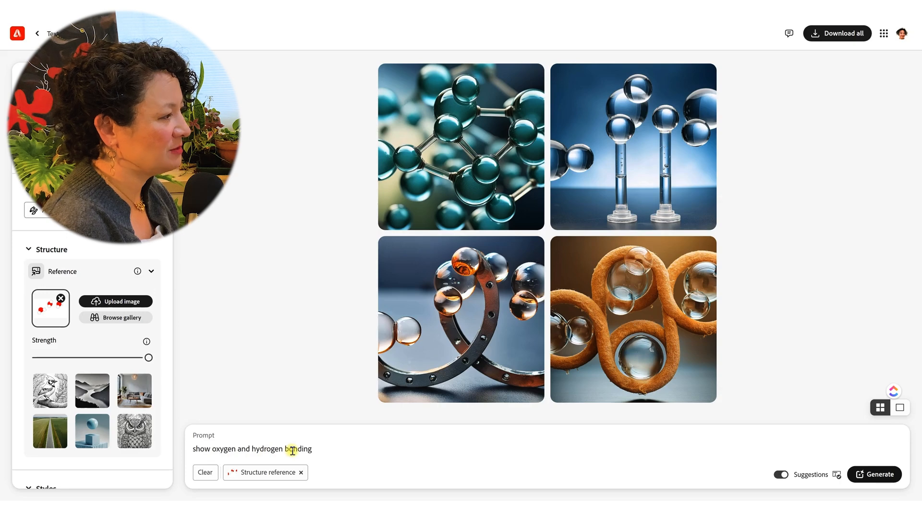
Step: Examine the images generated from the prompts that use the H2O structure reference
mouse_move(632, 302)
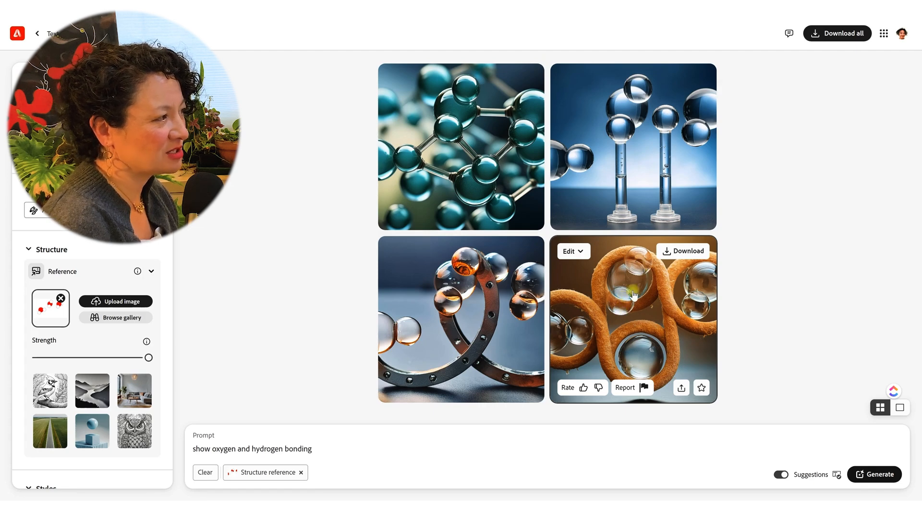
mouse_move(633, 89)
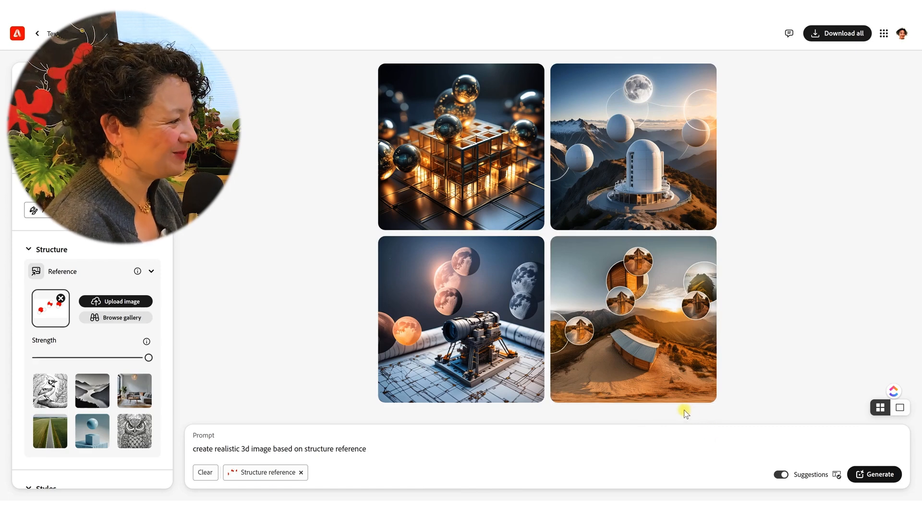
mouse_move(667, 390)
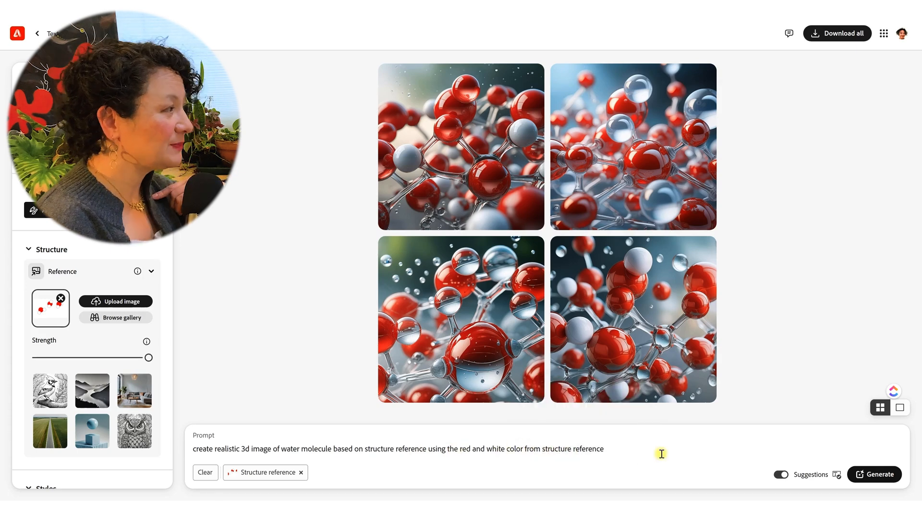
mouse_move(660, 161)
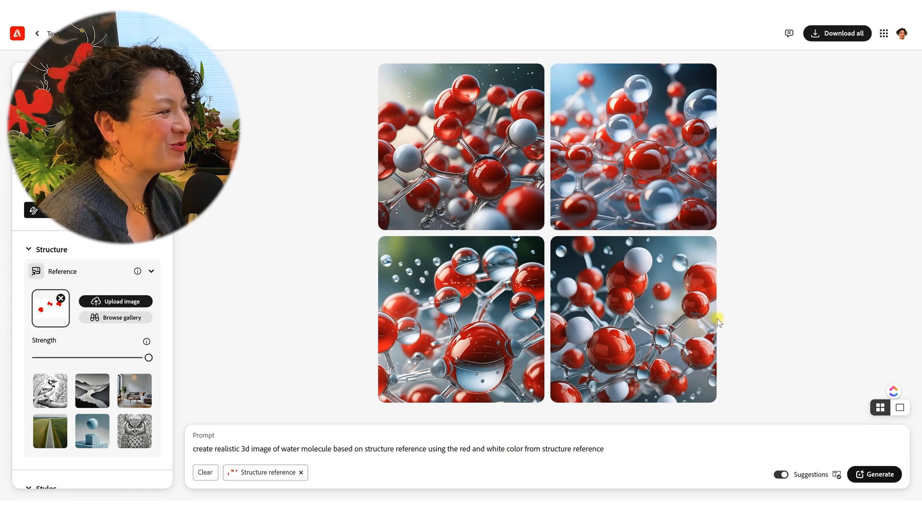
mouse_move(499, 354)
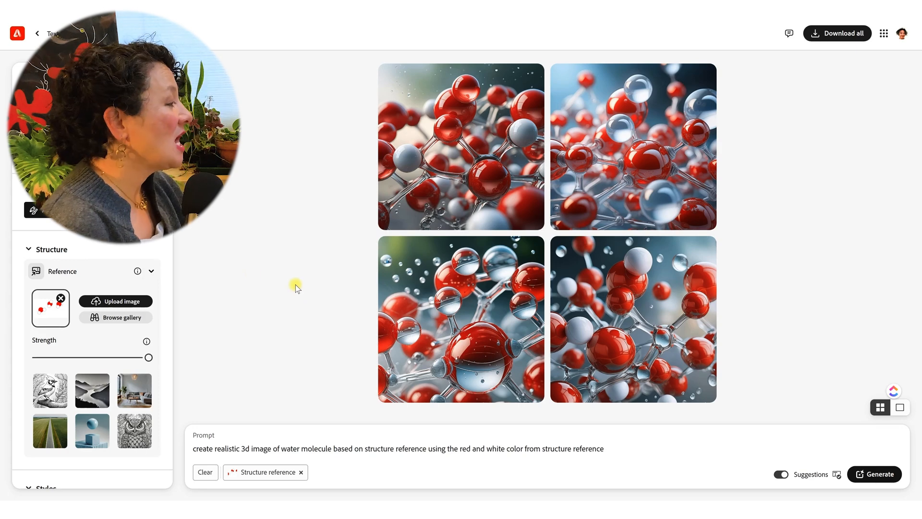
Step: Regenerate the water molecule images with the structure reference strength at its minimum, and again with the strength raised
scroll(108, 266, down, 3)
scroll(110, 269, down, 2)
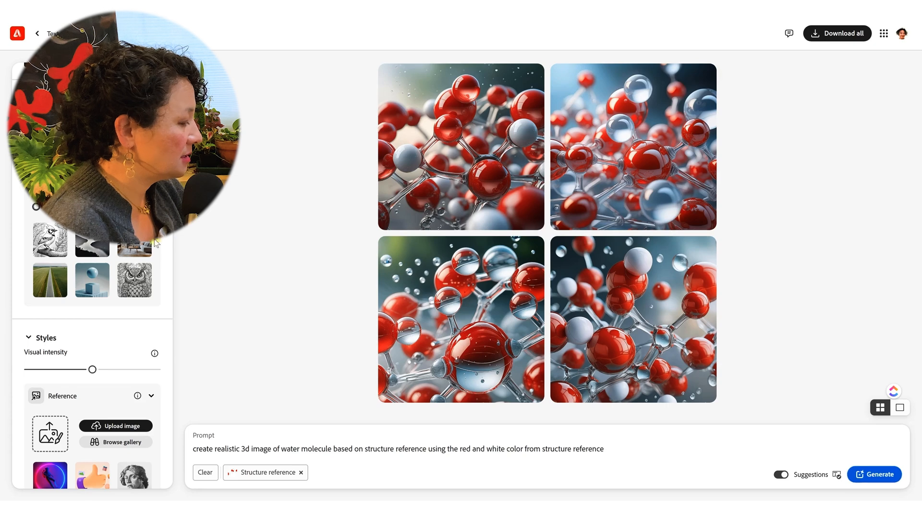
click(876, 476)
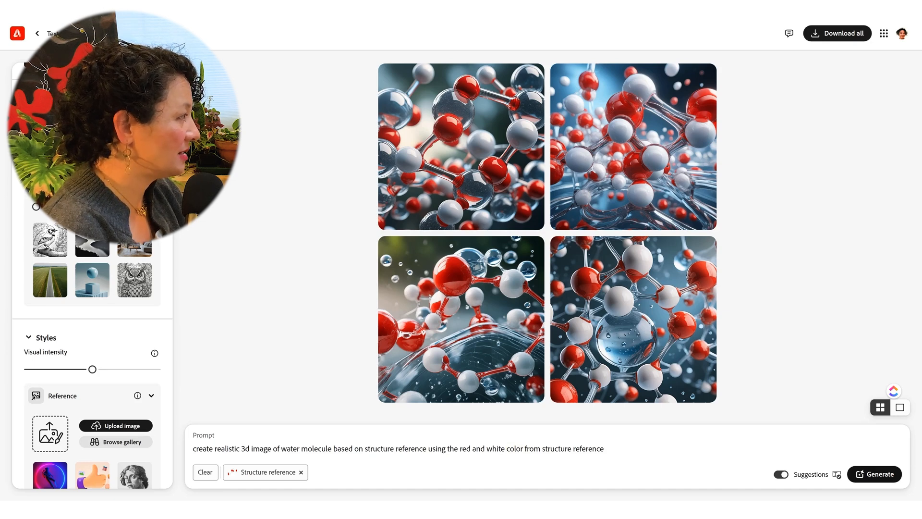
click(878, 475)
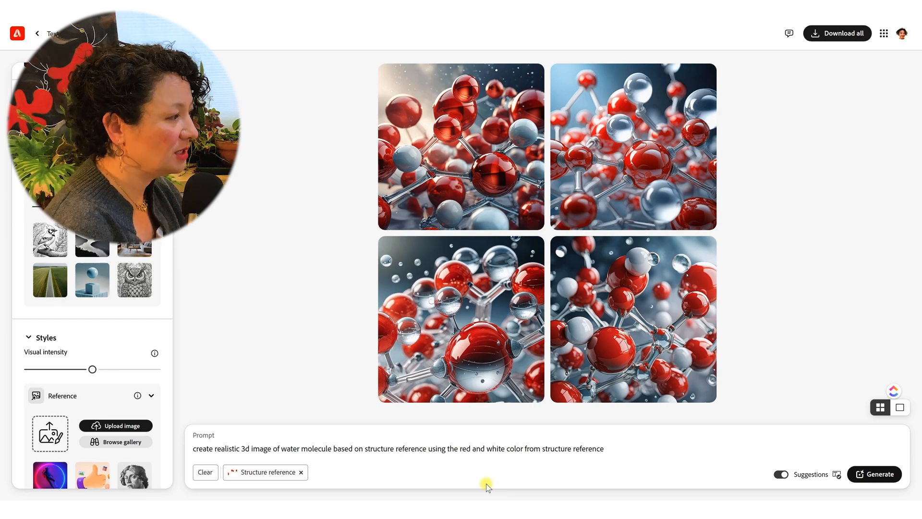
Step: Apply the popular Synthwave effect to the water molecule prompt and generate new images
scroll(100, 345, down, 4)
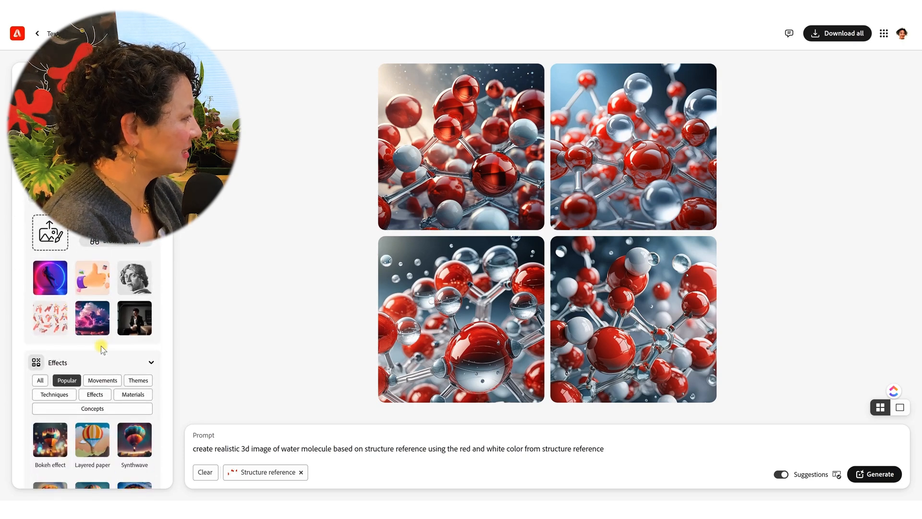
scroll(102, 350, down, 3)
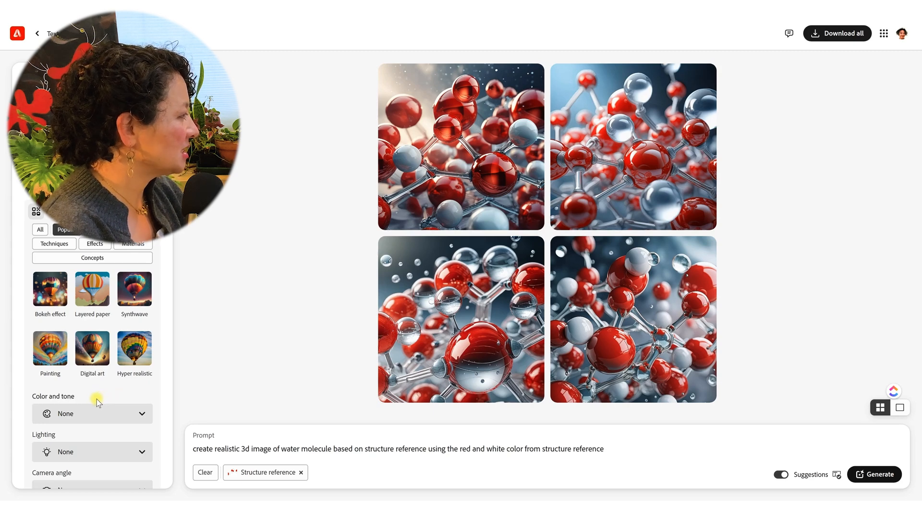
click(135, 294)
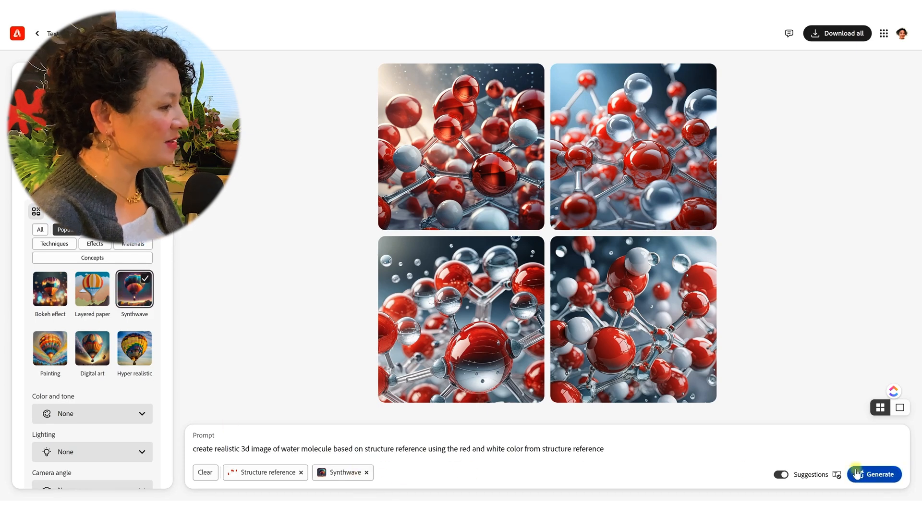
click(877, 475)
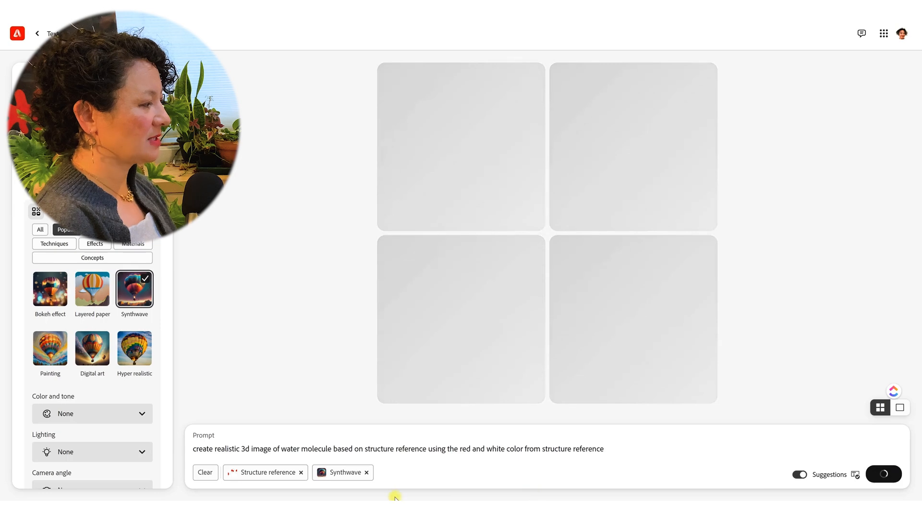
scroll(121, 300, up, 2)
scroll(120, 298, down, 2)
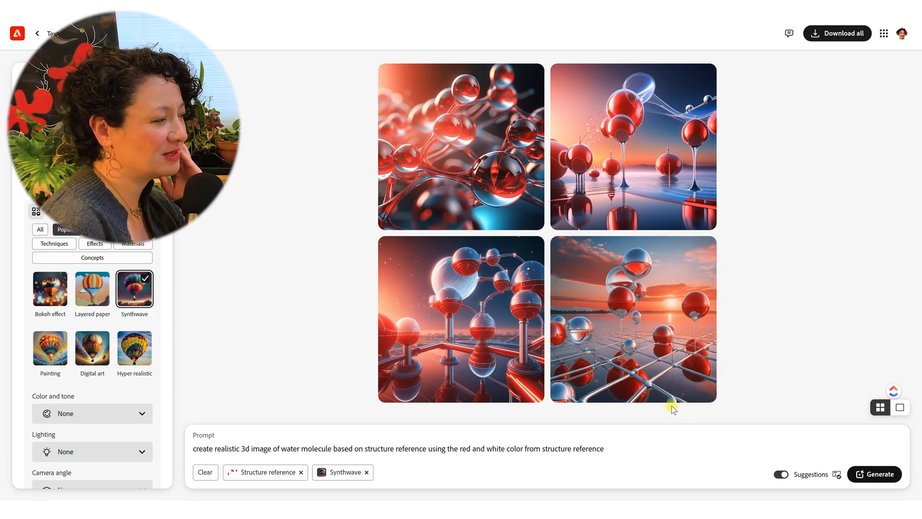
mouse_move(624, 384)
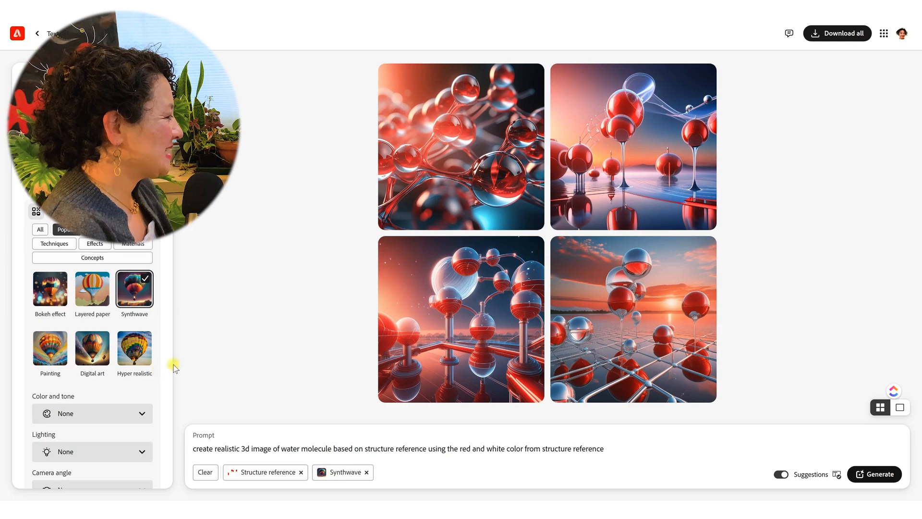
Step: Replace the Synthwave effect with the Claymation material effect and regenerate the images
click(367, 472)
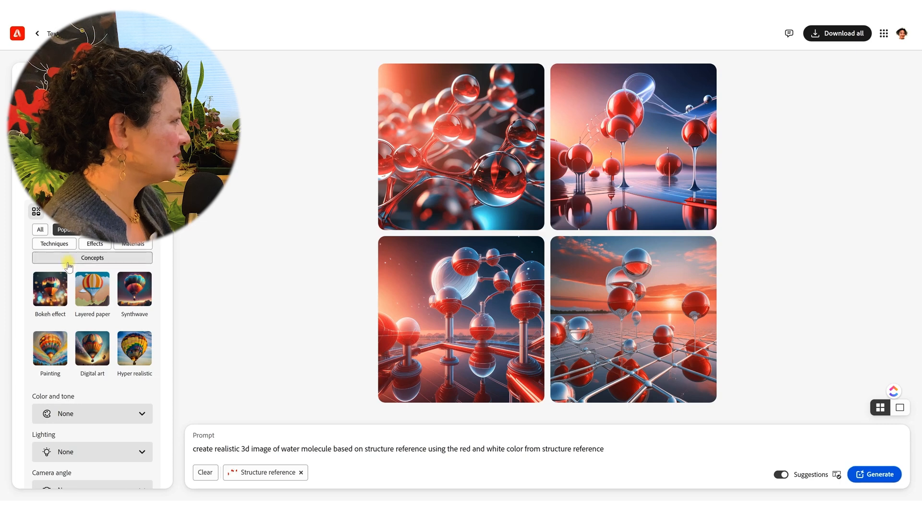
click(138, 245)
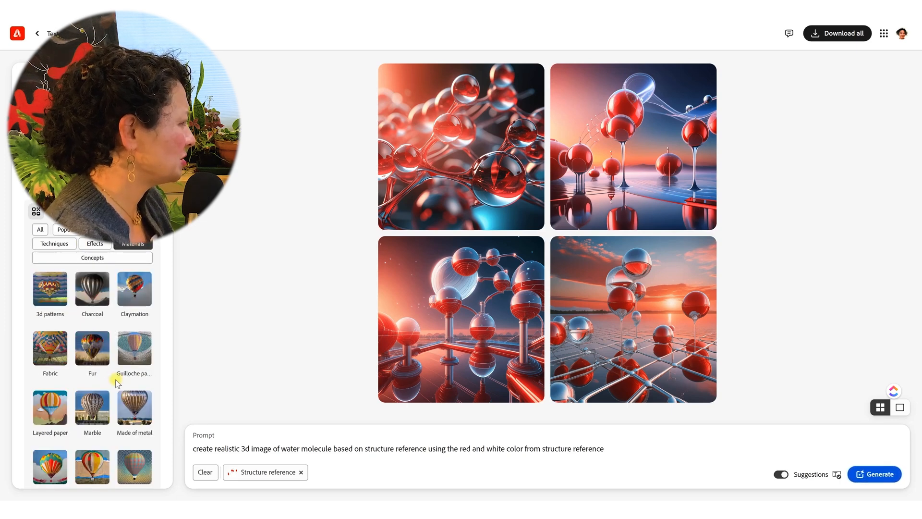
click(128, 293)
click(874, 474)
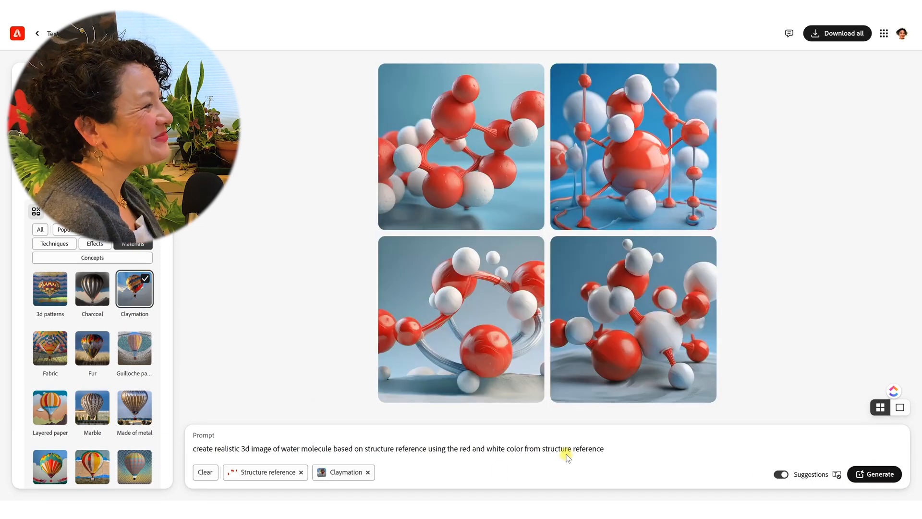
click(567, 450)
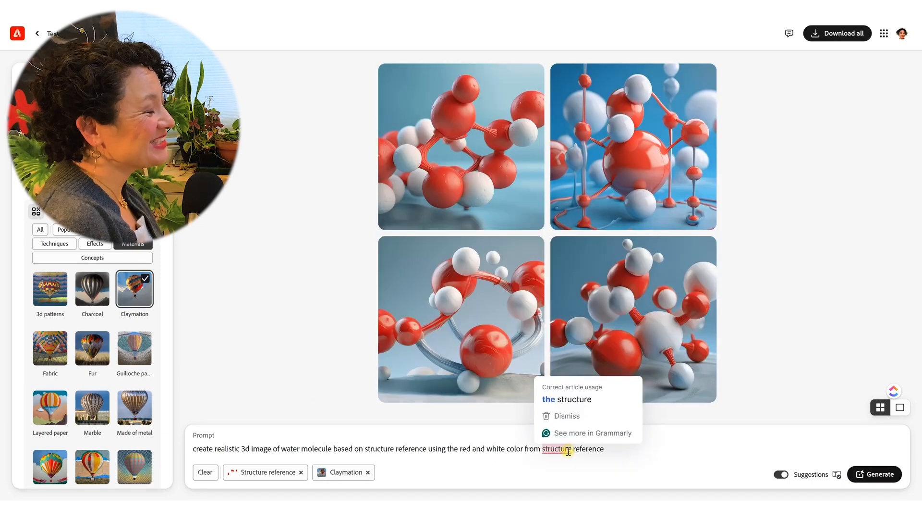
click(570, 443)
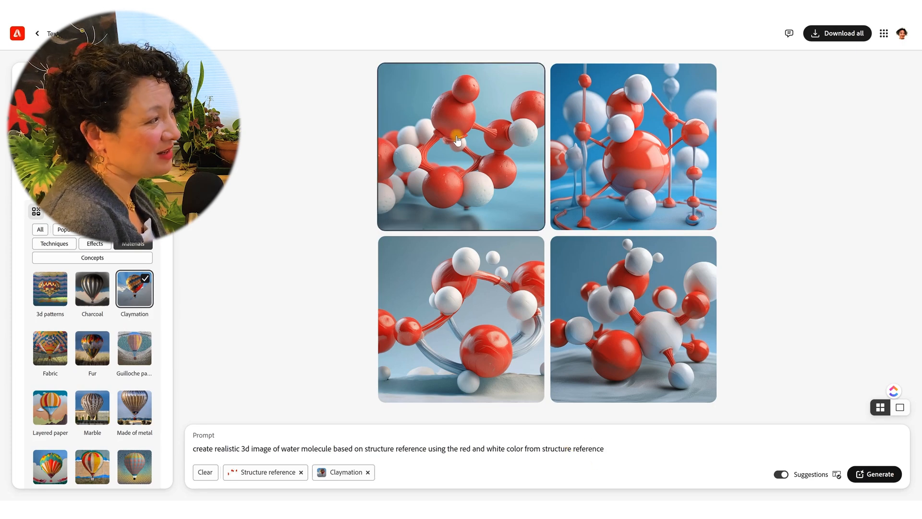
mouse_move(458, 140)
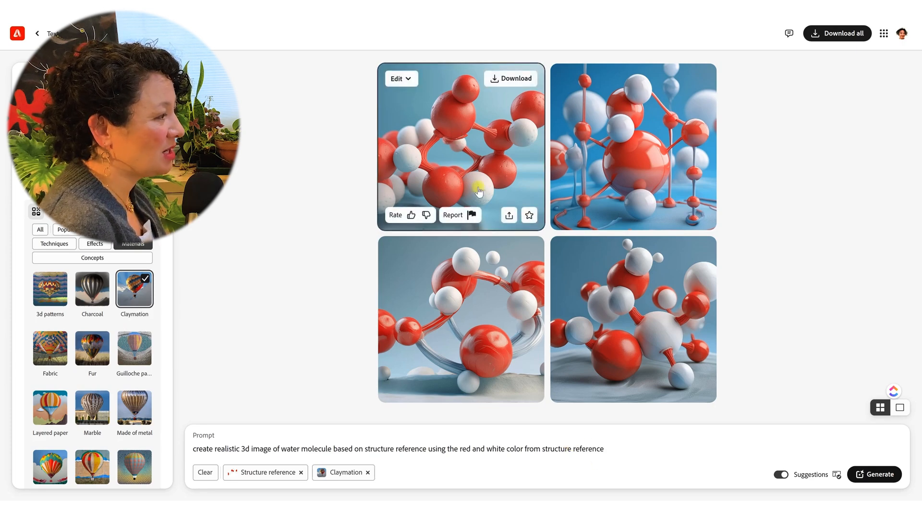
Step: Switch the material effect from Claymation to Fabric and generate a new set of images
click(44, 345)
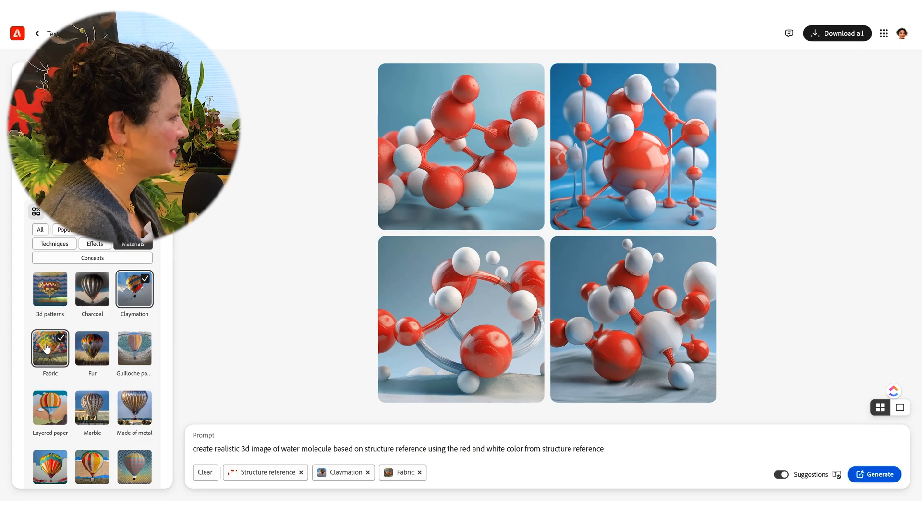
click(368, 473)
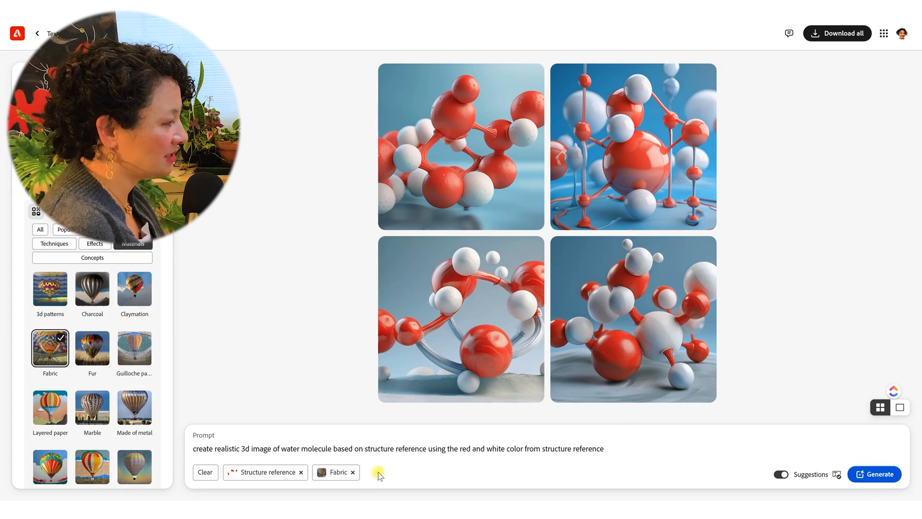
click(889, 475)
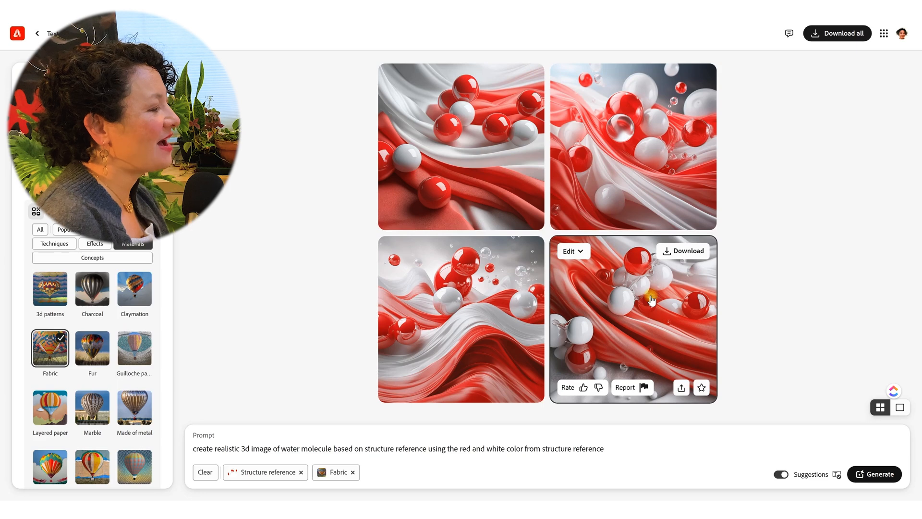
Step: Remove "realistic 3d" from the prompt and regenerate the images with the Fabric effect
click(238, 451)
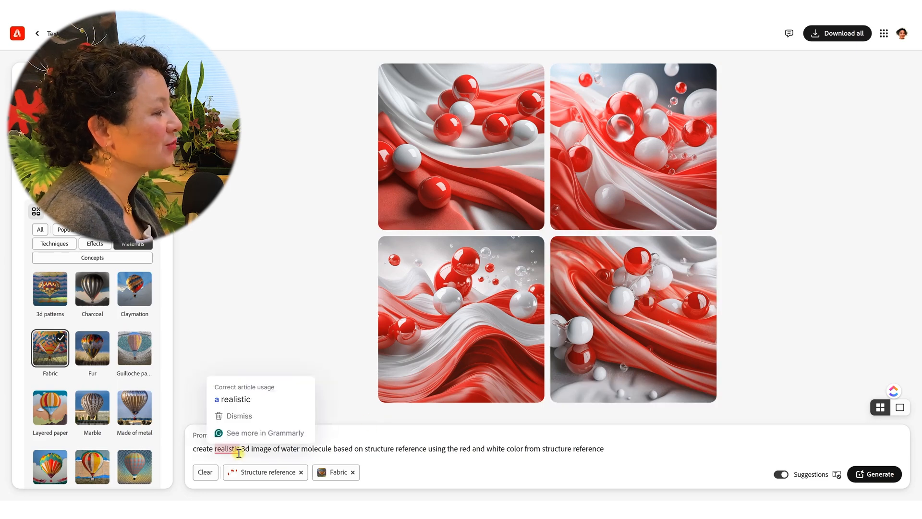
click(239, 452)
double_click(238, 449)
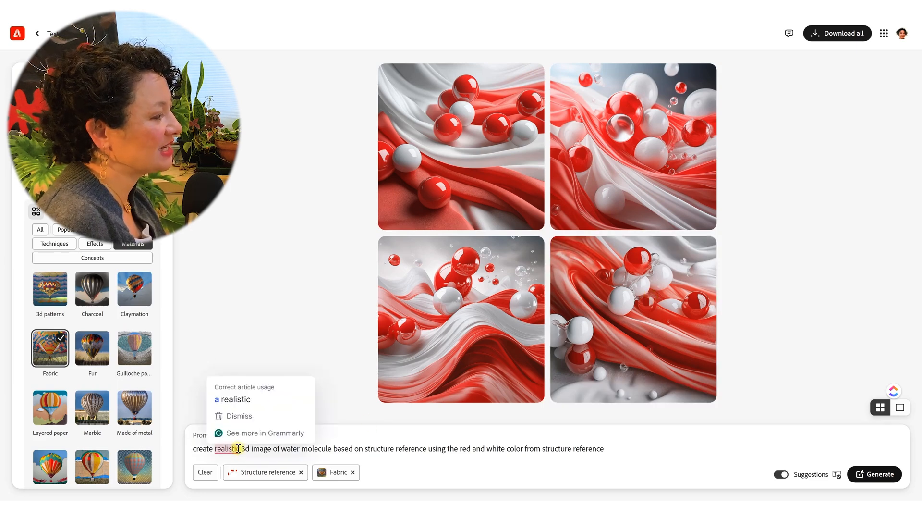
mouse_move(238, 449)
mouse_down()
mouse_move(269, 449)
mouse_move(243, 449)
mouse_move(251, 449)
mouse_up()
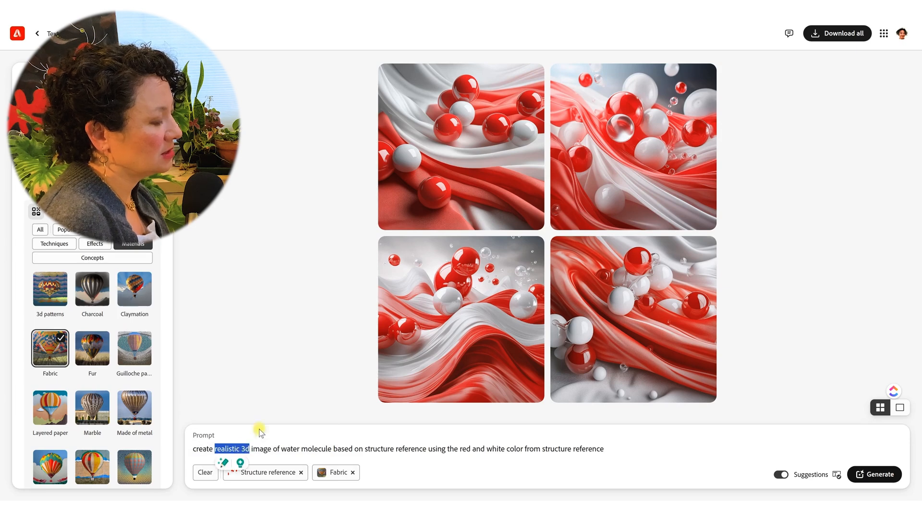
key(BackSpace)
key(BackSpace)
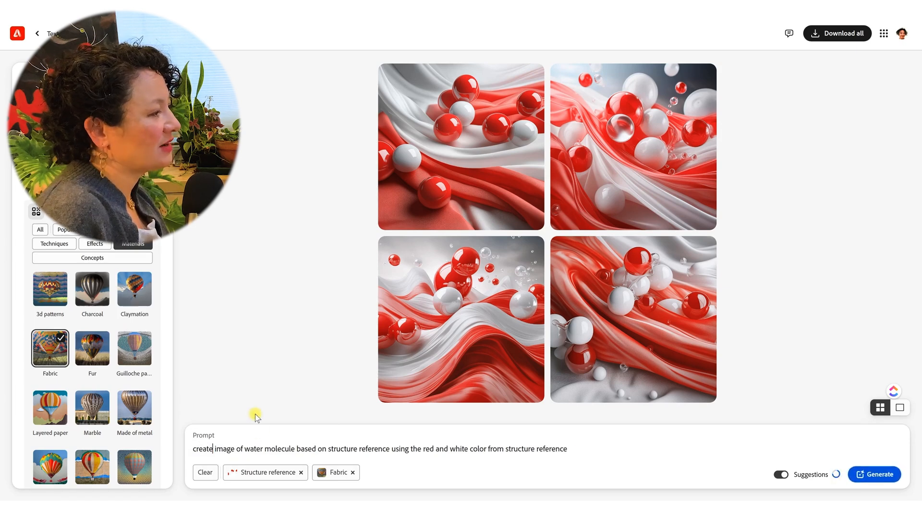
click(874, 474)
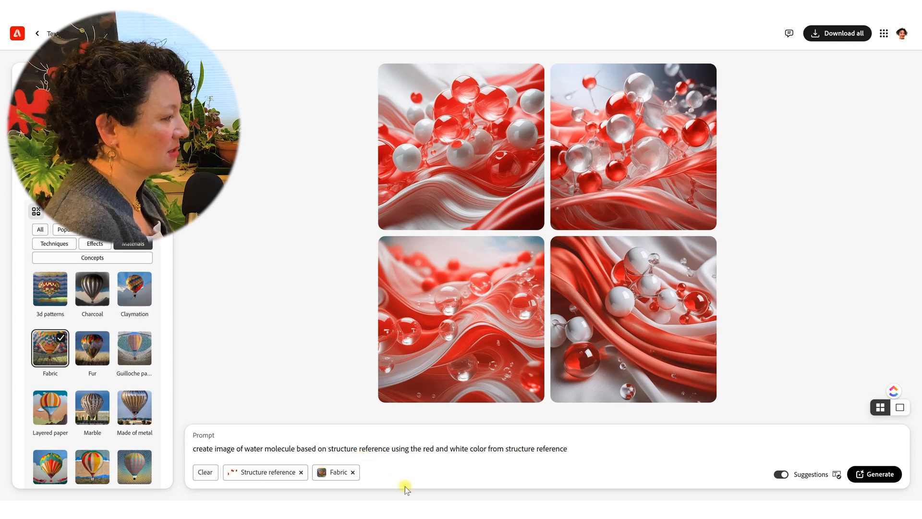
Step: Replace the Fabric effect with the Paper mache material effect and generate new images
click(352, 472)
scroll(136, 370, down, 3)
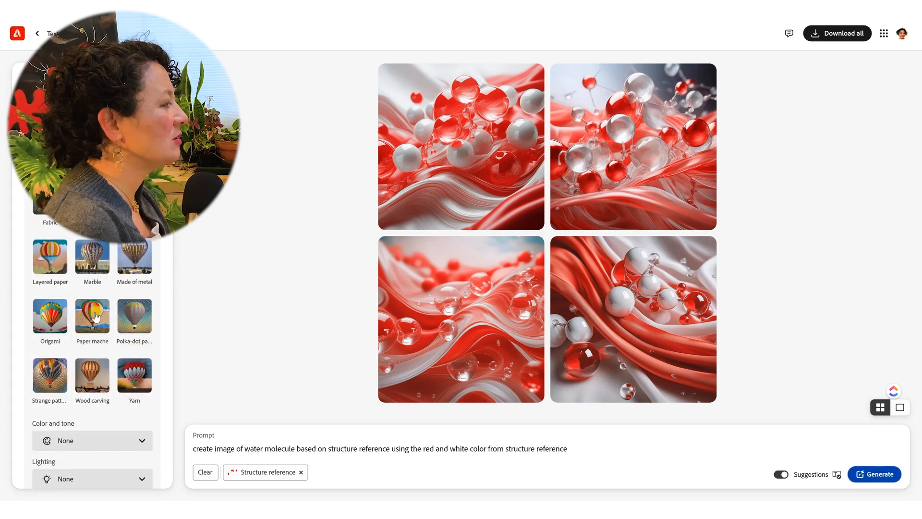
click(95, 317)
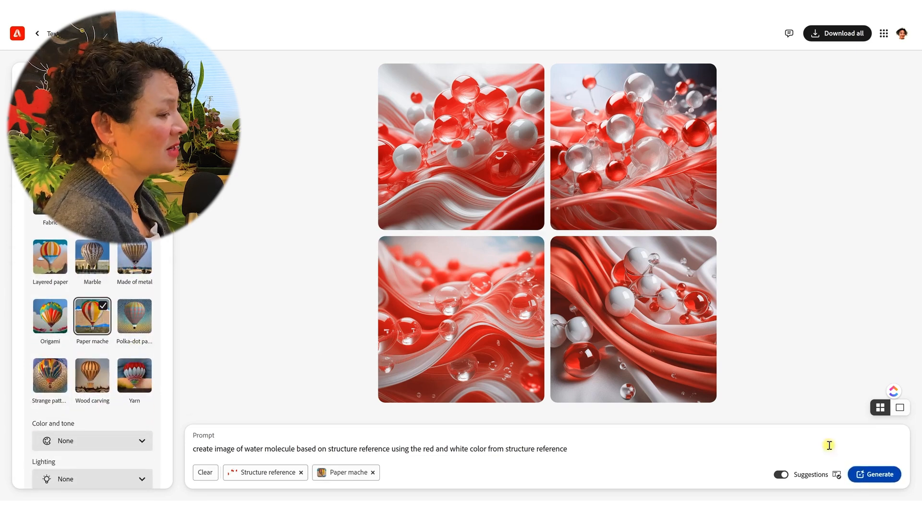
click(860, 472)
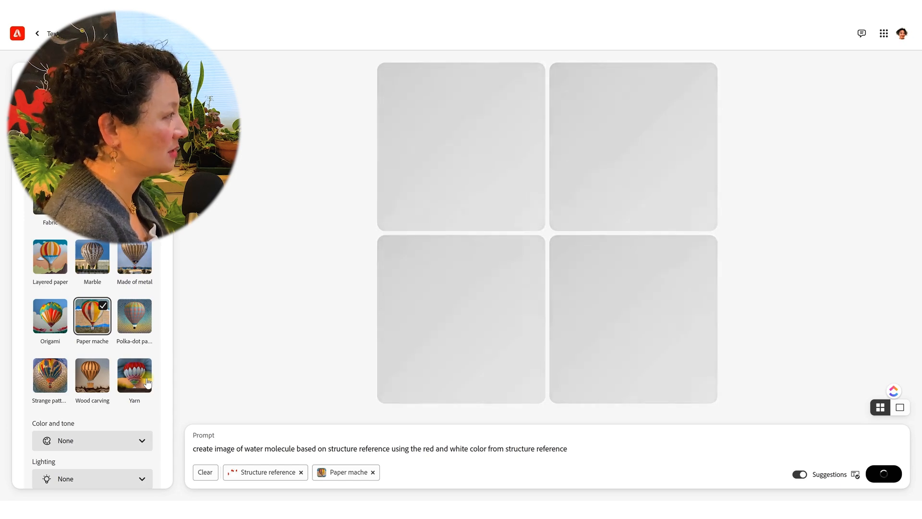
mouse_move(514, 340)
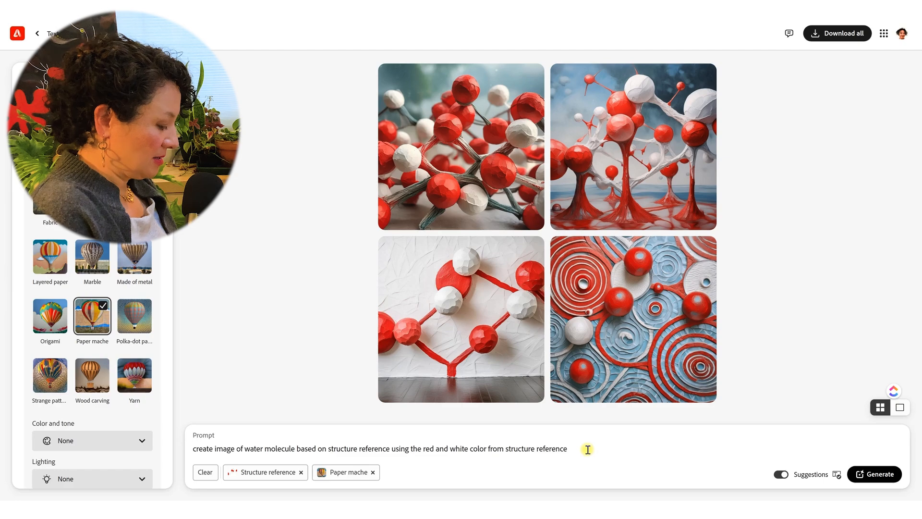
Step: Add ", but flatten the images to reduce shading" to the end of the prompt and regenerate the images
text(, mak)
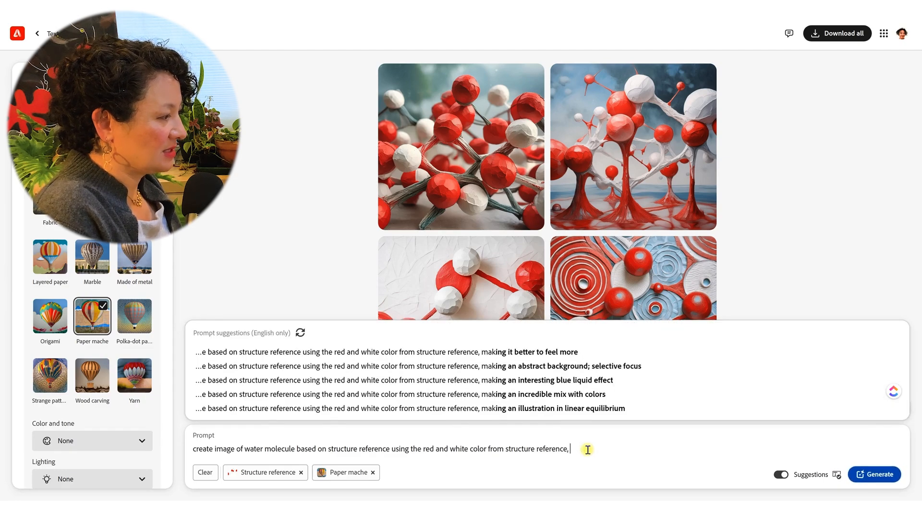
text( but flatten )
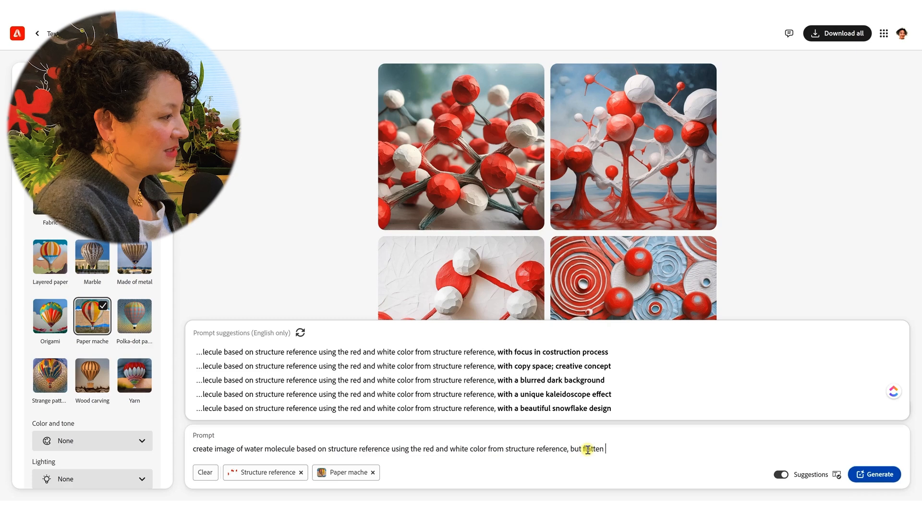
text(the images to )
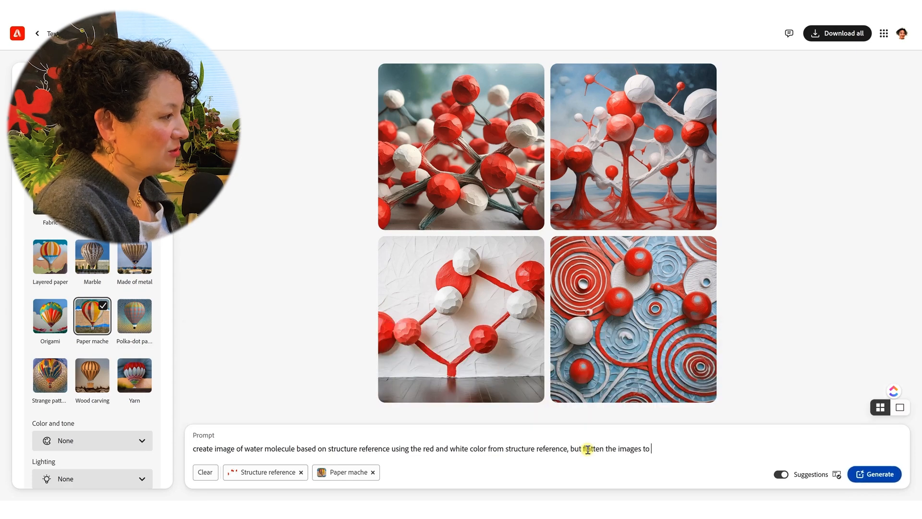
text(reduce shading)
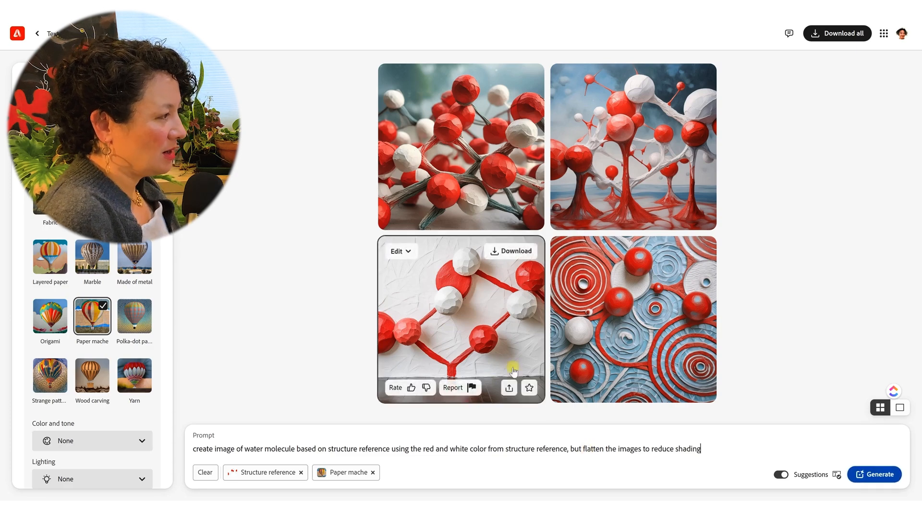
key(Return)
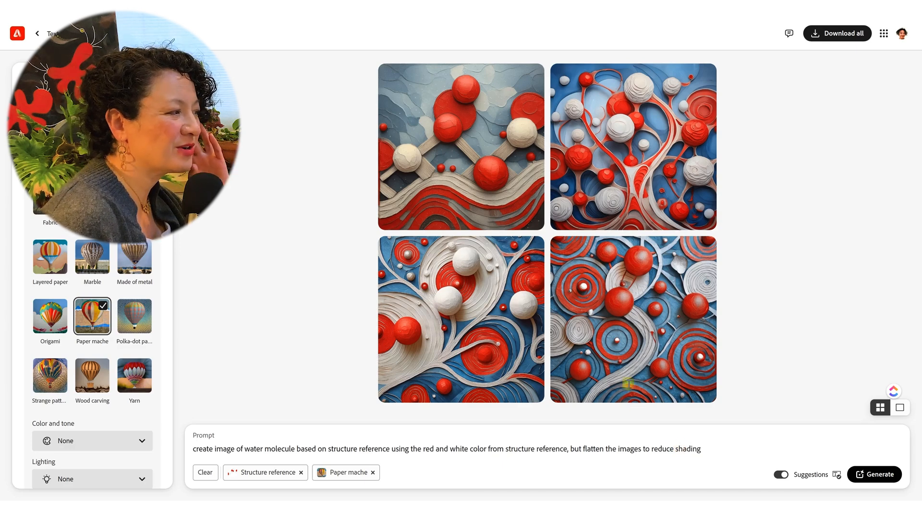
Step: Replace the Paper mache effect with the Yarn material effect and generate new images
mouse_move(454, 300)
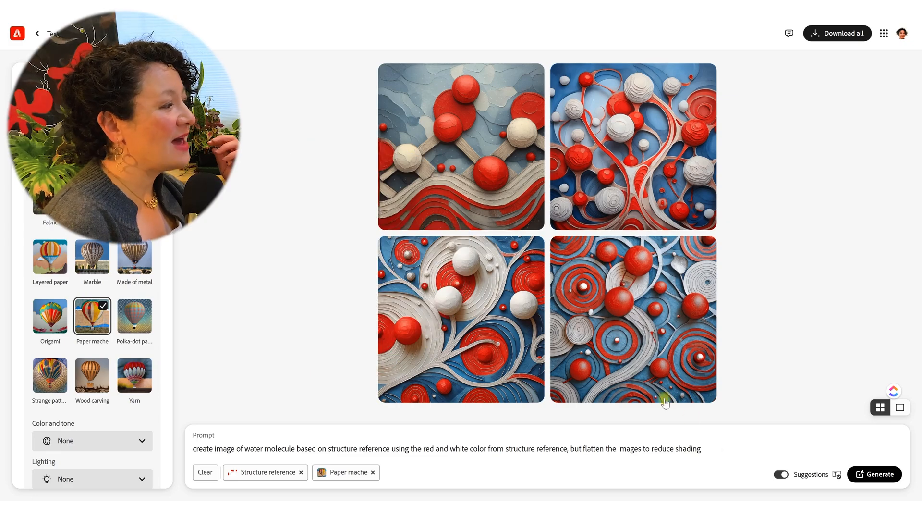
mouse_move(684, 335)
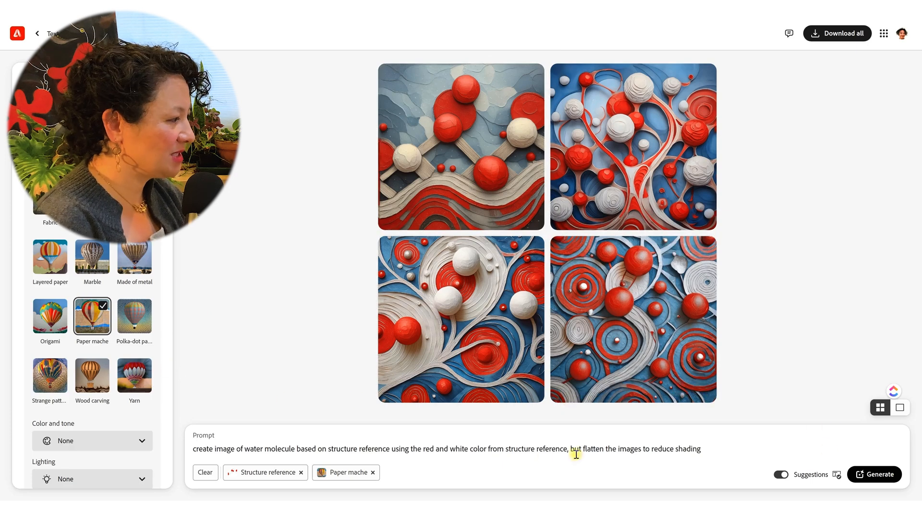
click(373, 473)
click(137, 377)
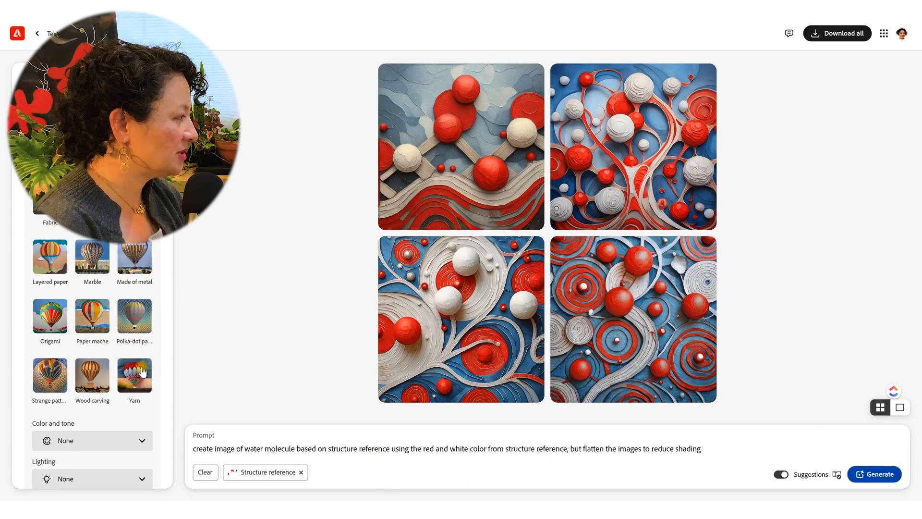
click(874, 474)
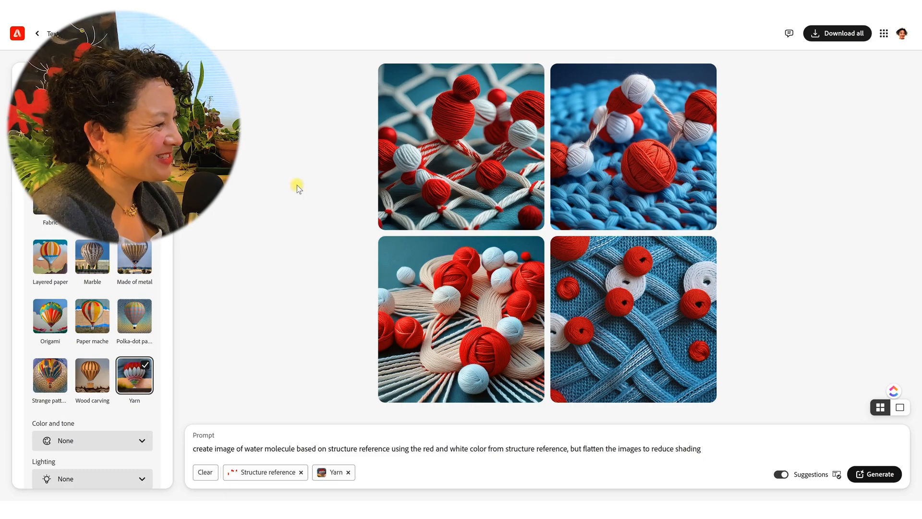
Step: View the yarn image with crossed blue knitted bands at full size twice, closing the enlarged view each time
click(657, 290)
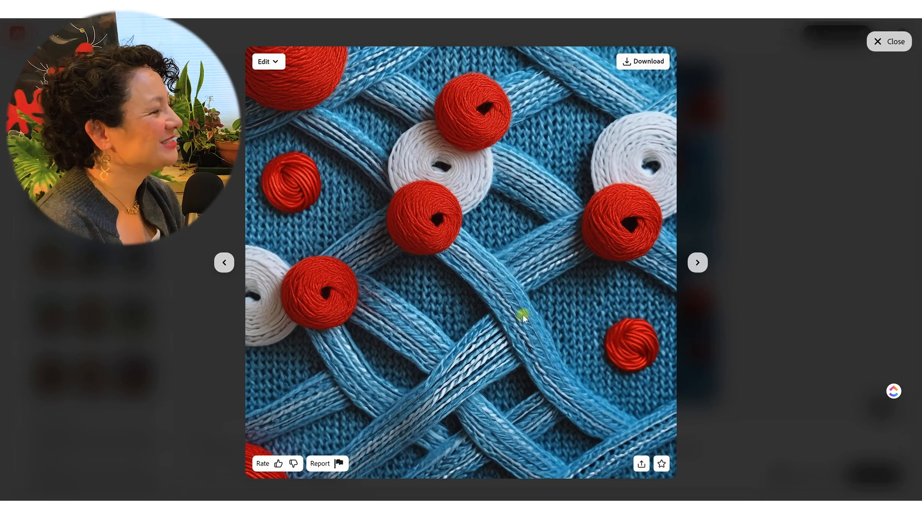
click(887, 44)
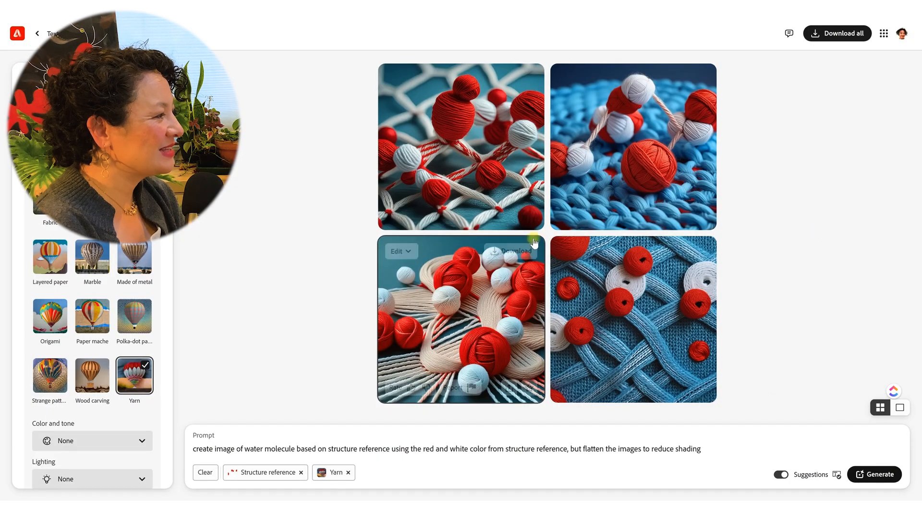
mouse_move(611, 290)
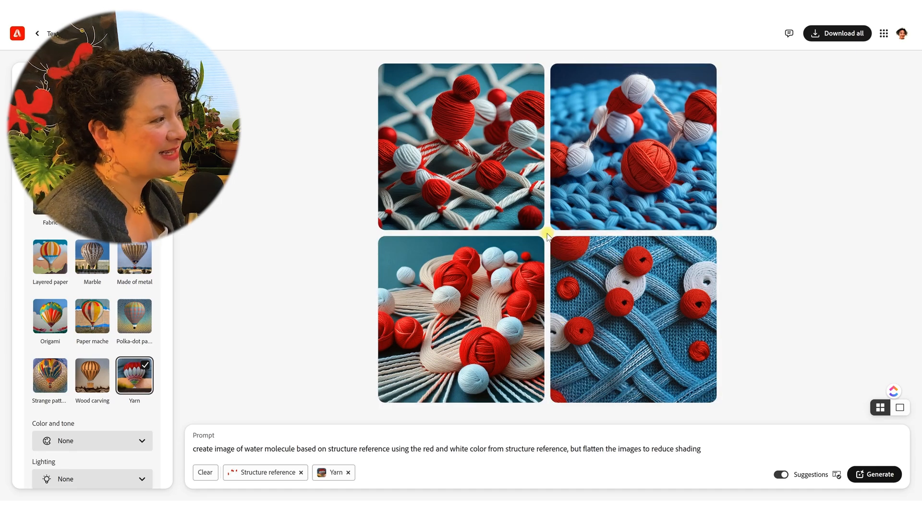
click(598, 280)
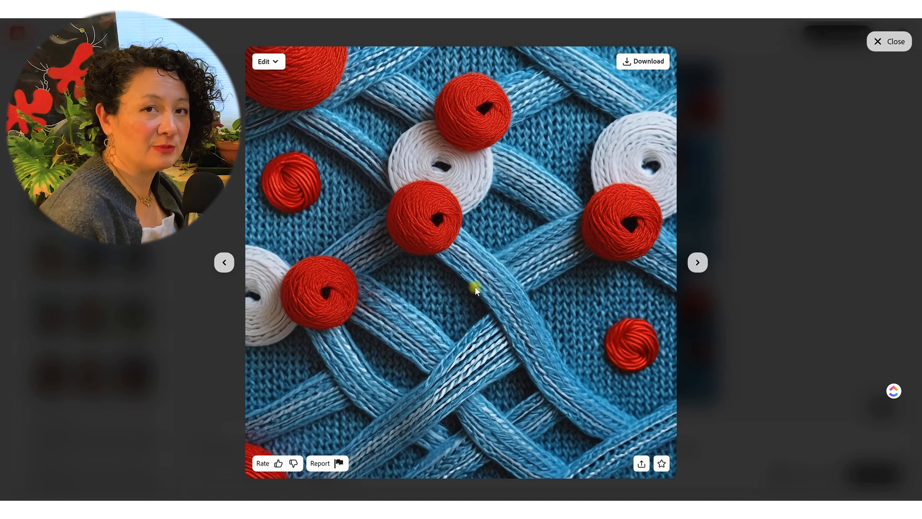
click(896, 41)
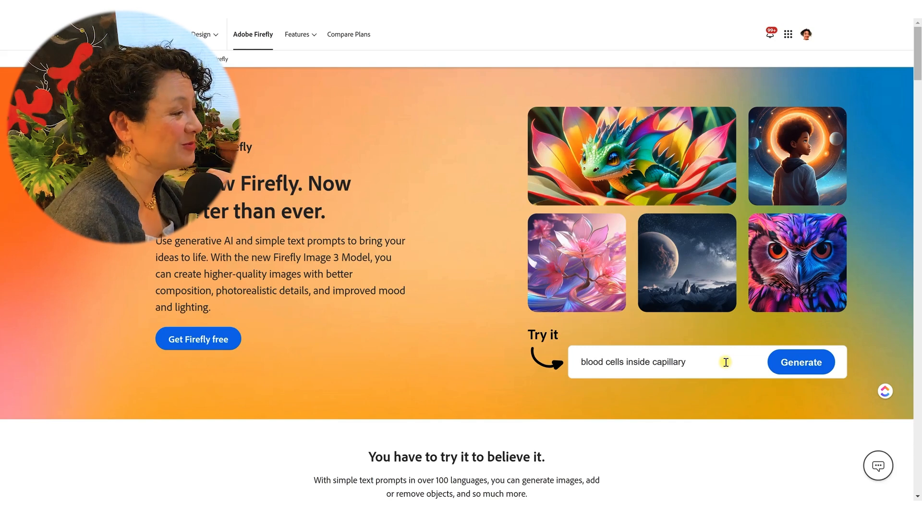
Step: Generate images from the prompt "blood cells inside capillary", going through the sign-in page, and inspect the image with the blue tunnel enlarged
click(790, 364)
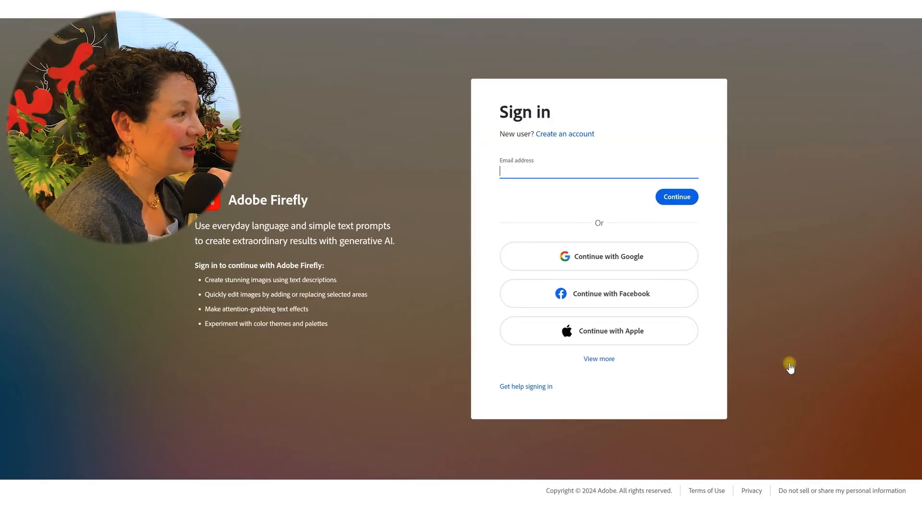
click(587, 173)
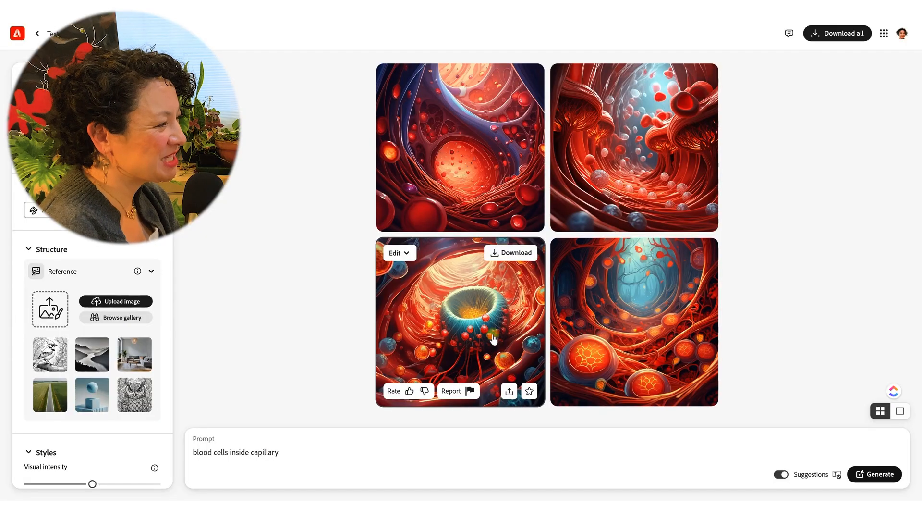
click(657, 304)
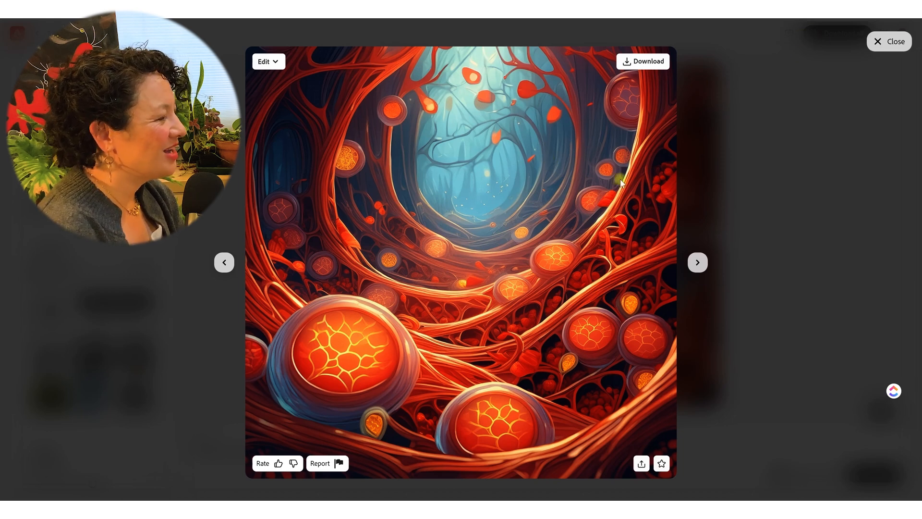
click(890, 42)
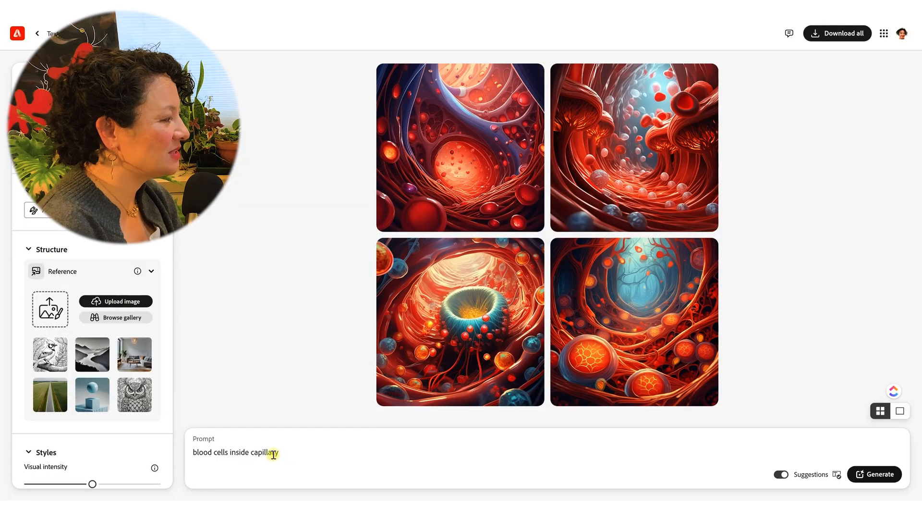